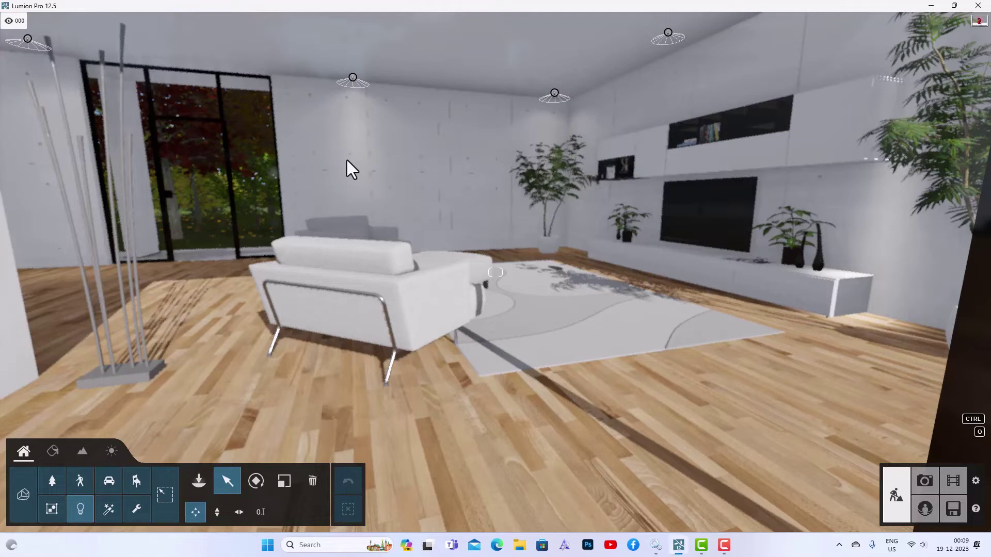
Frame the living room with the sofa and media wall in view, switch to Photo mode and apply the Interior style.
{"action": "right_click_drag", "start_coordinate": [551, 182], "coordinate": [509, 214]}
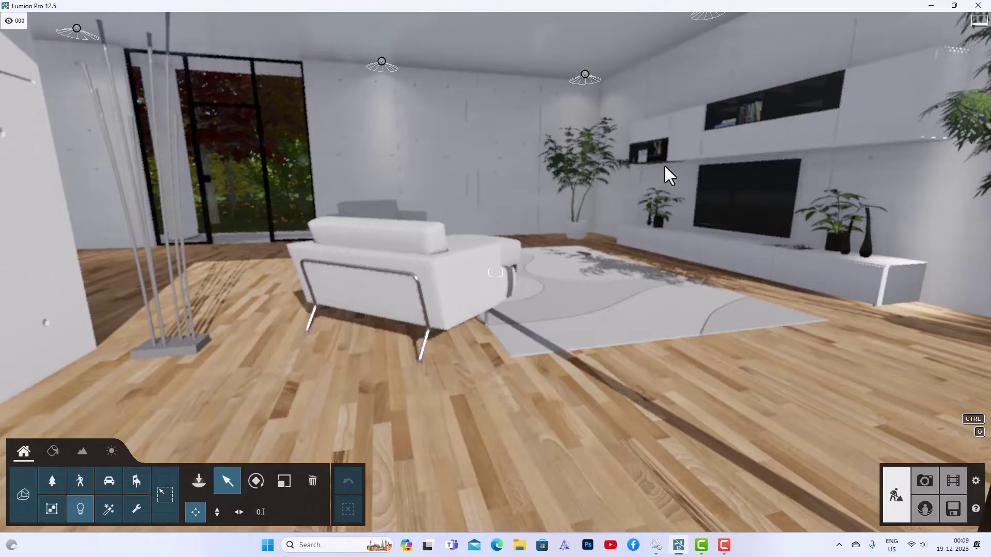
{"action": "right_click_drag", "start_coordinate": [494, 127], "coordinate": [422, 72]}
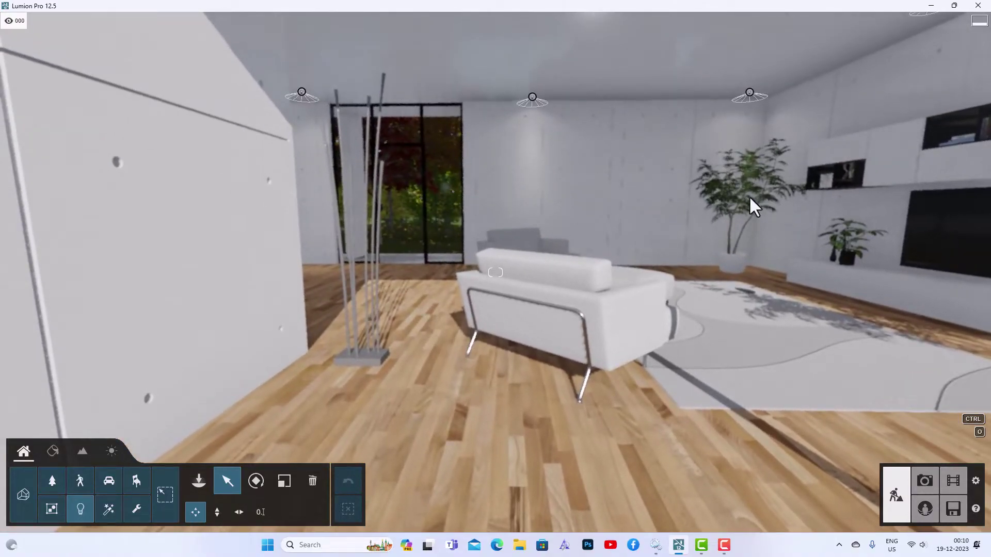
{"action": "left_click", "coordinate": [930, 484]}
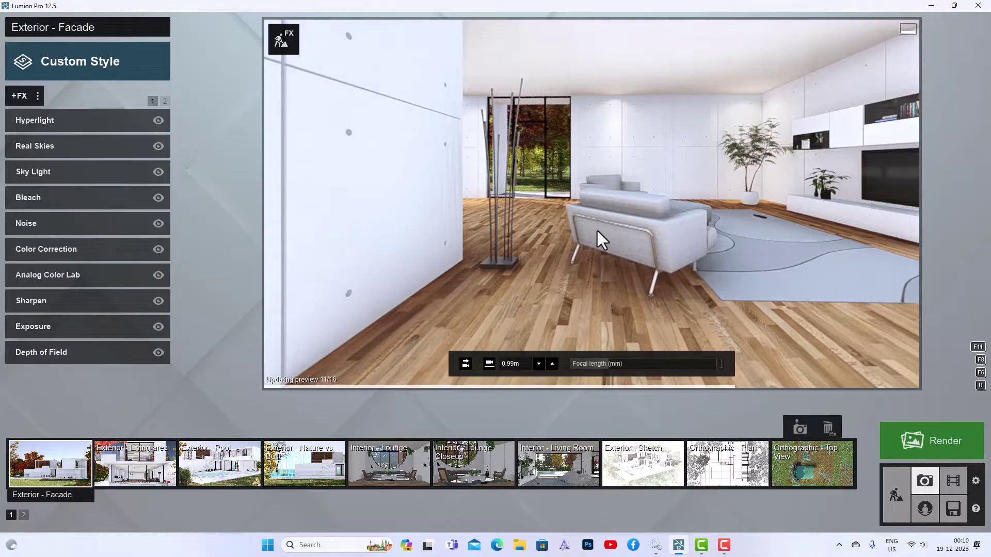
{"action": "left_click", "coordinate": [106, 60]}
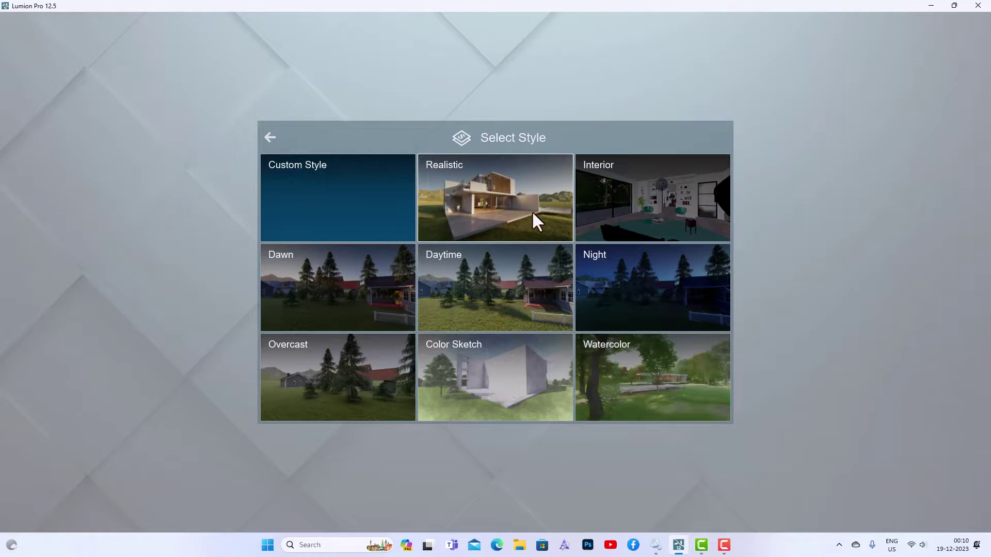
{"action": "left_click", "coordinate": [618, 203]}
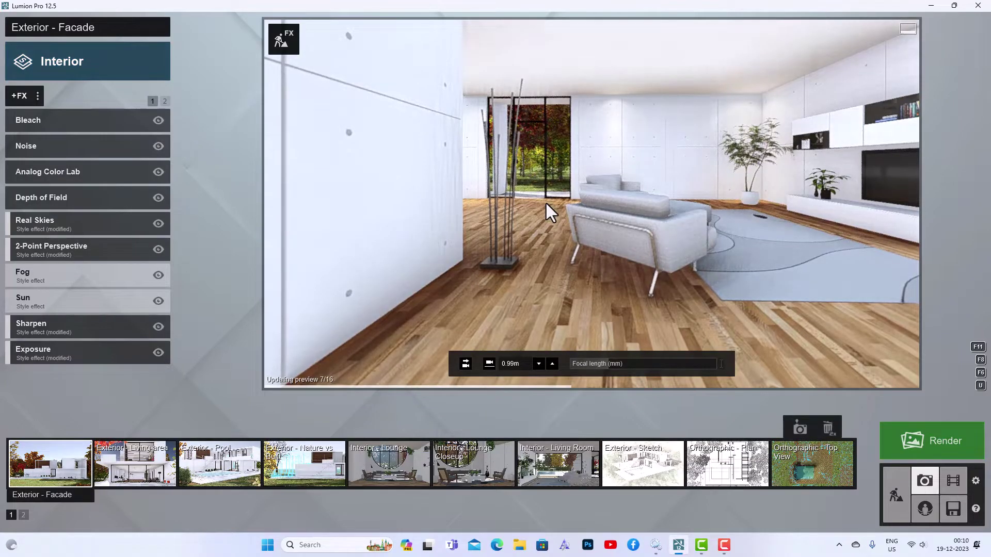
Add the Global Illumination effect with slight sun amount, about half falloff speed, about three-quarters reduce spots and about one-third sun max effect distance.
{"action": "left_click", "coordinate": [18, 99]}
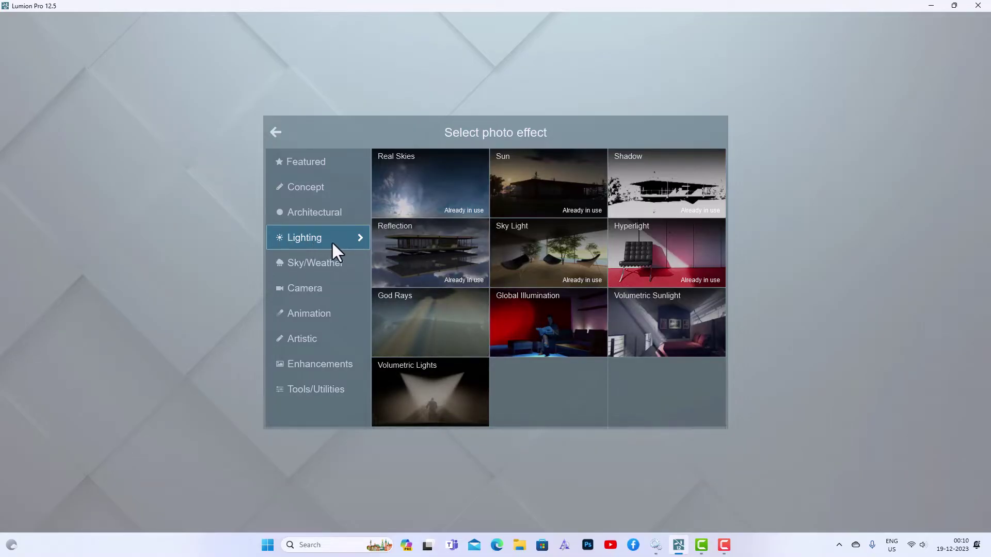
{"action": "left_click", "coordinate": [533, 309]}
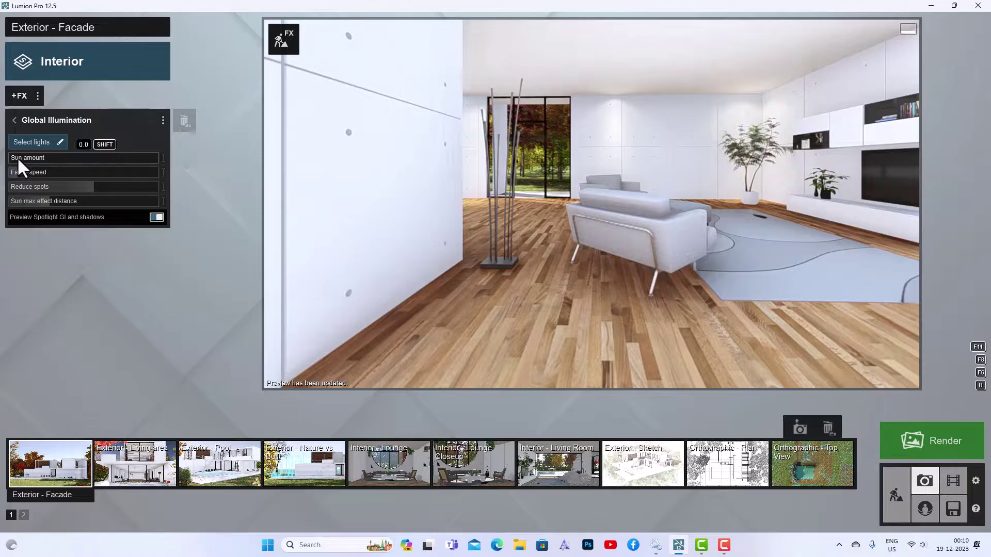
{"action": "mouse_move", "coordinate": [17, 157]}
{"action": "left_mouse_down"}
{"action": "mouse_move", "coordinate": [131, 160]}
{"action": "mouse_move", "coordinate": [21, 157]}
{"action": "left_mouse_up"}
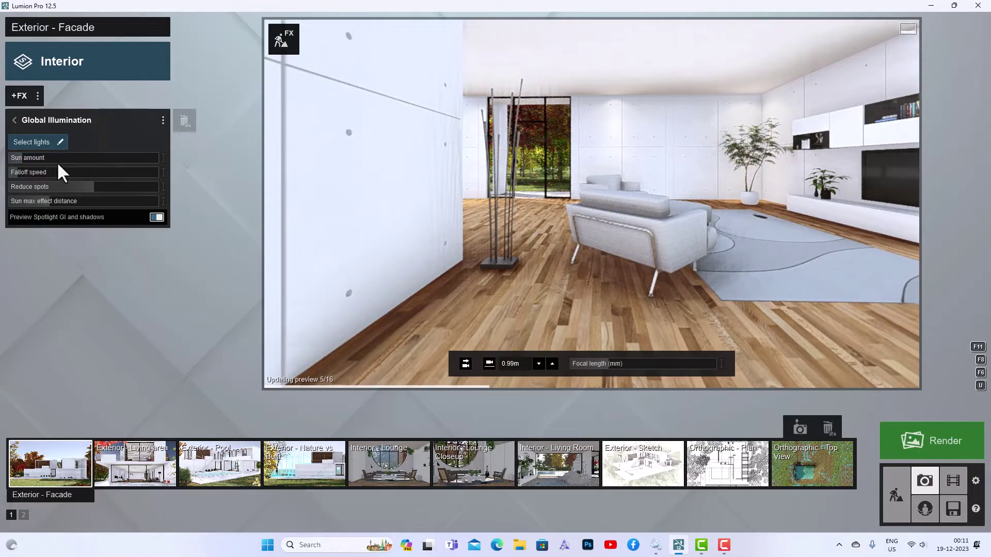
{"action": "left_click_drag", "start_coordinate": [14, 171], "coordinate": [57, 197]}
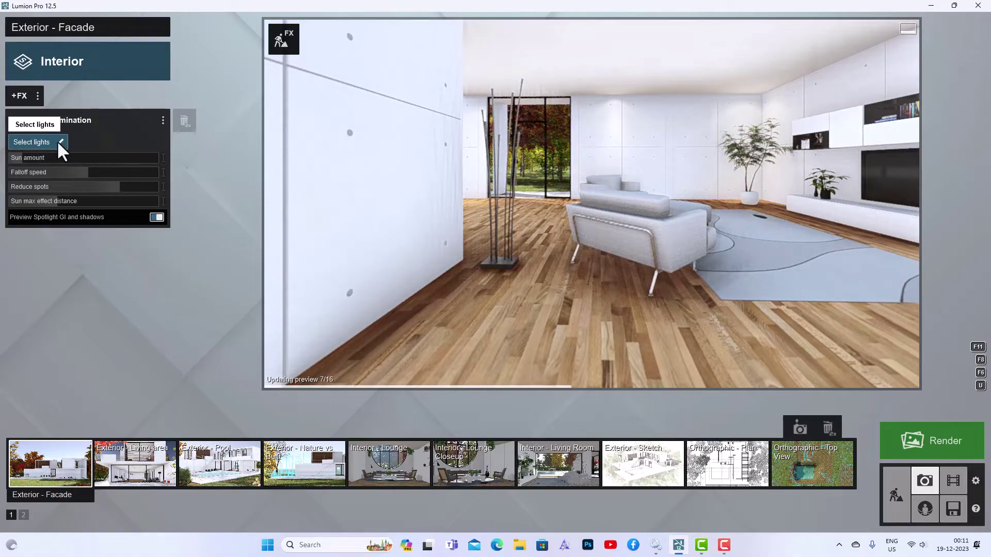
Select the living room's ceiling spotlights as light sources for the Global Illumination effect.
{"action": "left_click", "coordinate": [56, 141]}
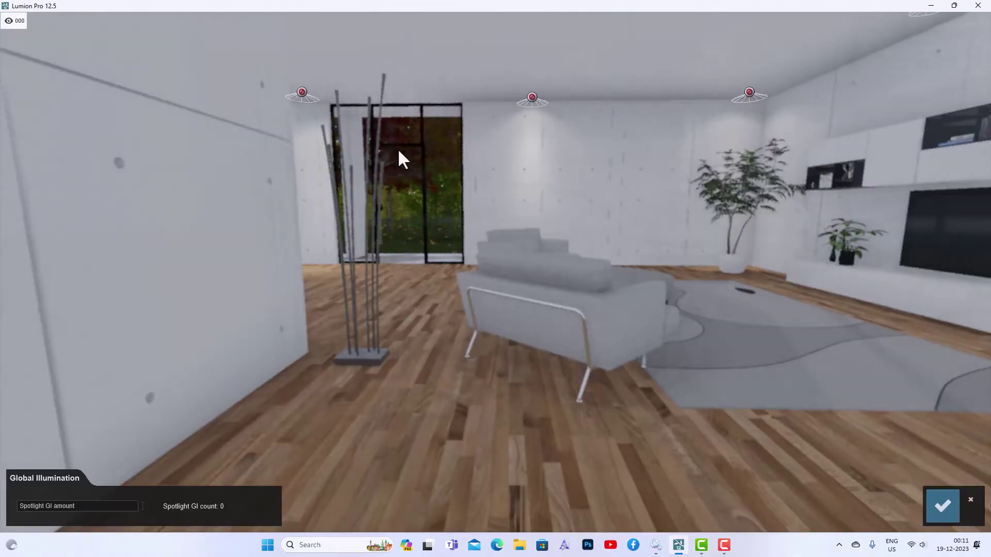
{"action": "right_click_drag", "start_coordinate": [628, 157], "coordinate": [667, 124]}
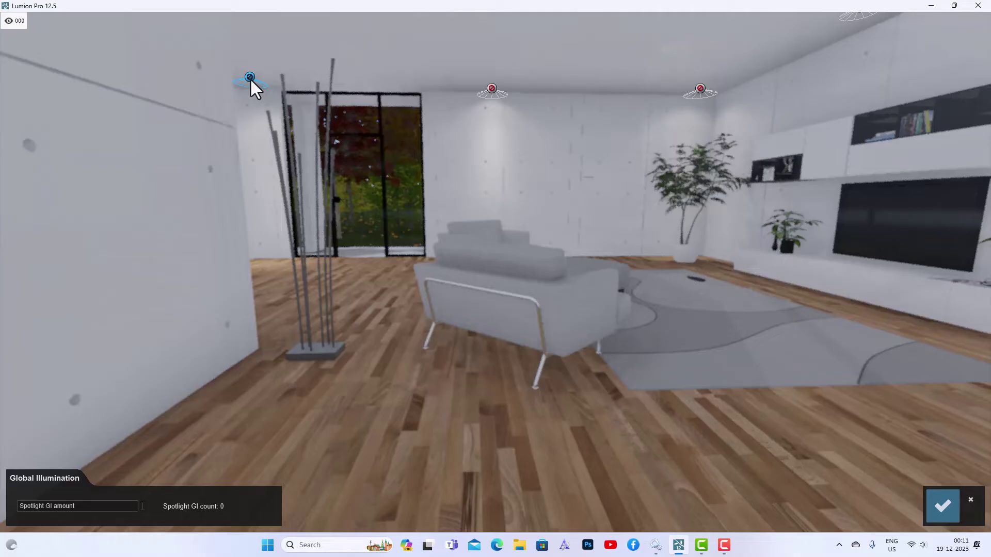
{"action": "left_click", "coordinate": [493, 90]}
{"action": "left_click", "coordinate": [696, 91]}
{"action": "right_click_drag", "start_coordinate": [661, 177], "coordinate": [733, 150]}
{"action": "scroll", "coordinate": [681, 222], "scroll_direction": "down", "scroll_amount": 3}
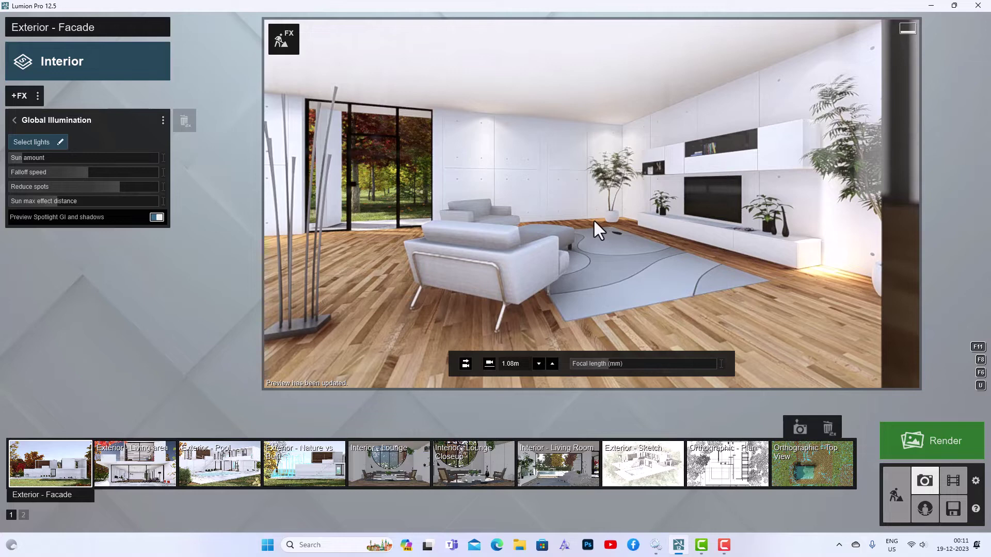
Delete the Global Illumination effect from the living room photo.
{"action": "double_click", "coordinate": [187, 124]}
{"action": "scroll", "coordinate": [475, 194], "scroll_direction": "up", "scroll_amount": 3}
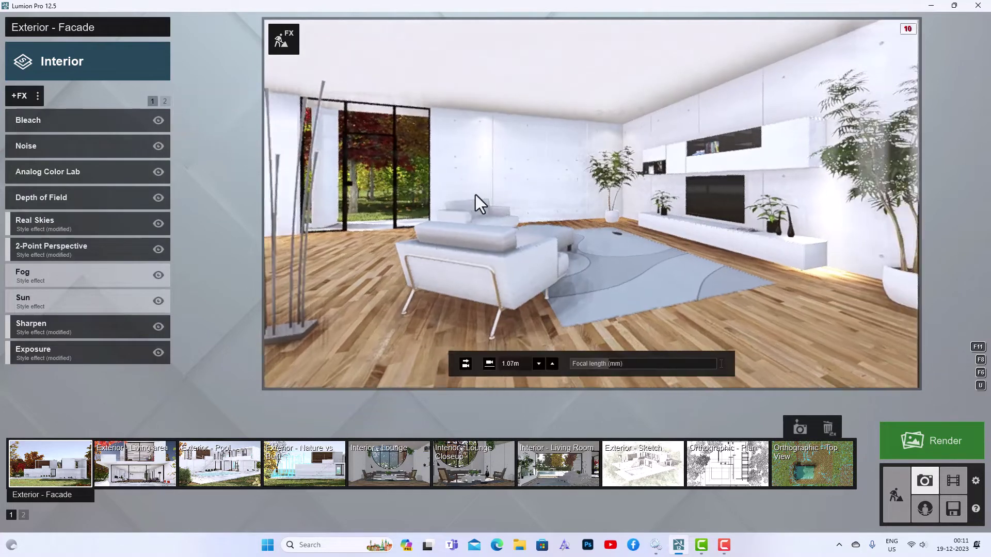
{"action": "scroll", "coordinate": [346, 175], "scroll_direction": "up", "scroll_amount": 6}
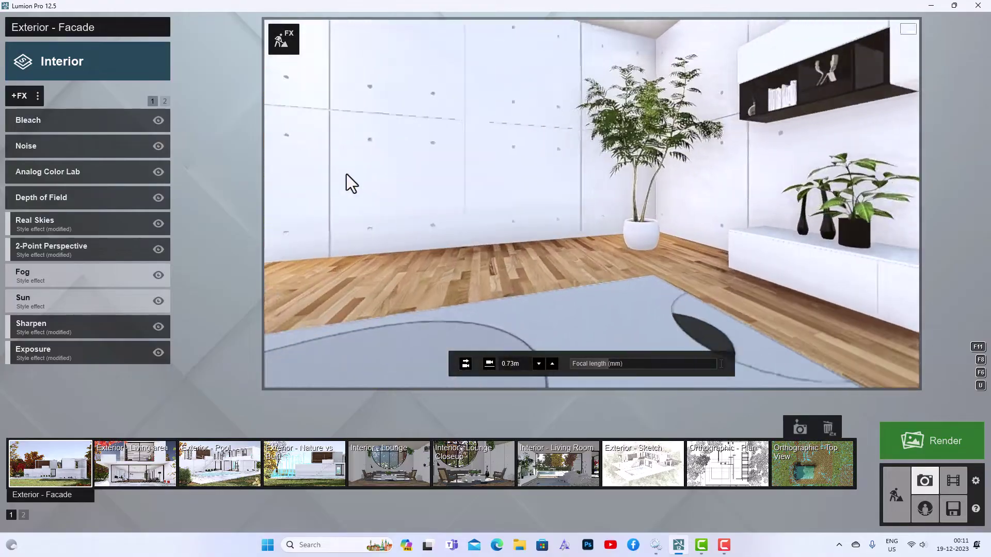
Reframe the scene in Build mode as an exterior view of the house, pool and garden, and return to Photo mode.
{"action": "left_click", "coordinate": [895, 497]}
{"action": "right_click_drag", "start_coordinate": [523, 352], "coordinate": [611, 299]}
{"action": "key", "text": "w"}
{"action": "key", "text": "s"}
{"action": "key", "text": "w"}
{"action": "key", "text": "s"}
{"action": "key", "text": "s"}
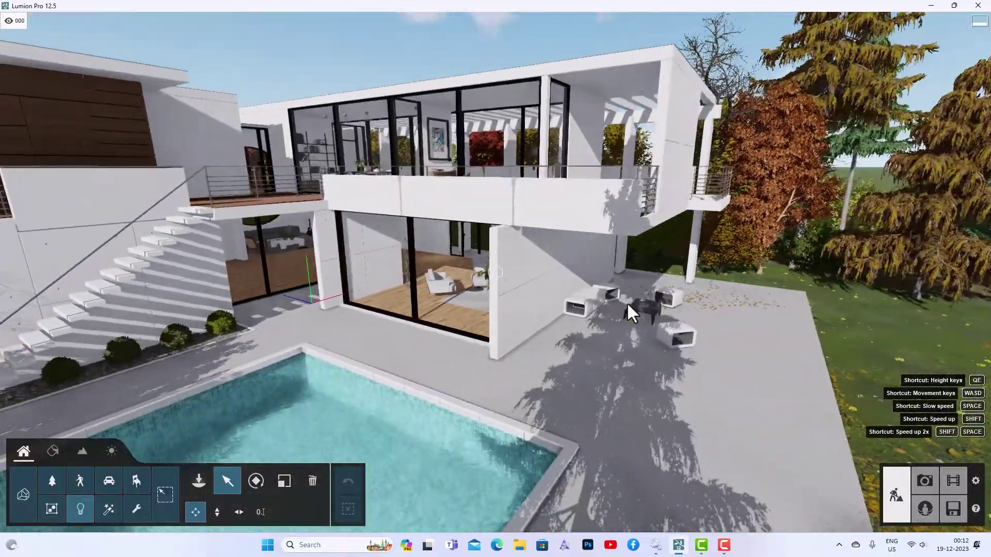
{"action": "key", "text": "s"}
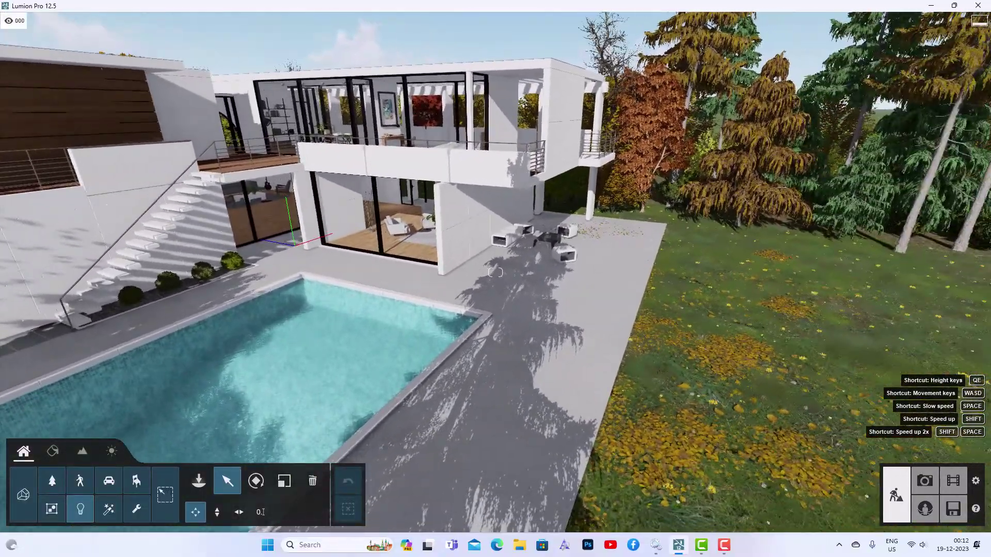
{"action": "right_click_drag", "start_coordinate": [496, 272], "coordinate": [518, 182]}
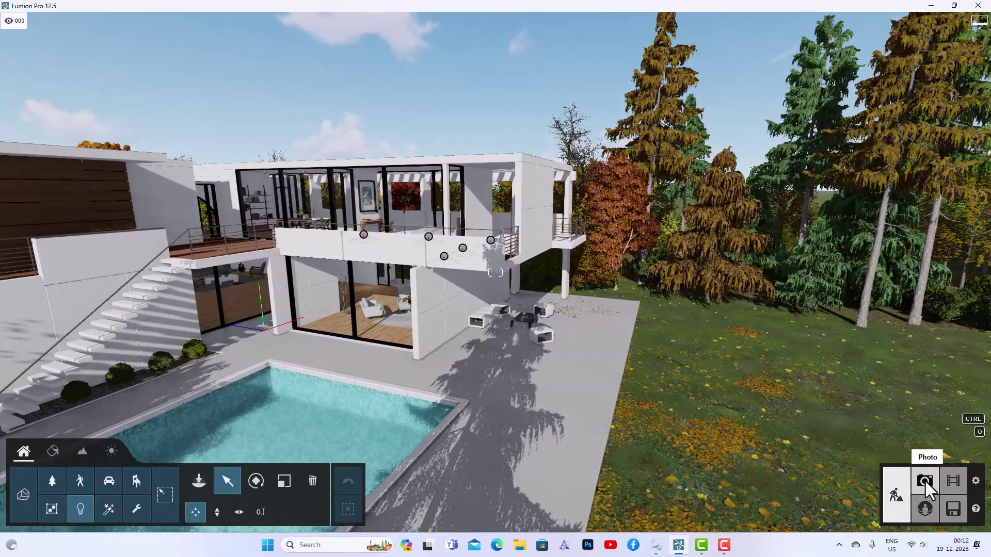
{"action": "left_click", "coordinate": [924, 480]}
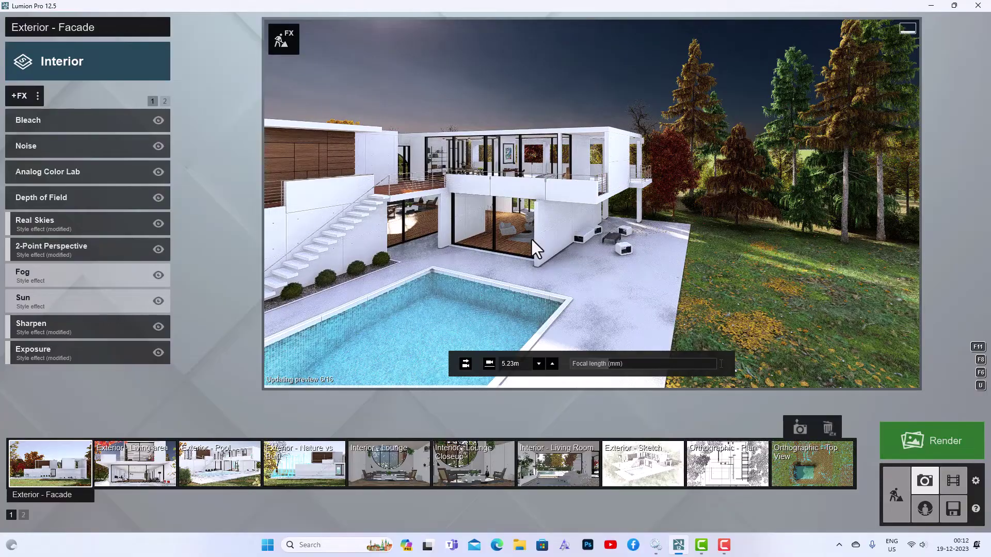
Apply the Realistic style to the exterior photo and add the Global Illumination lighting effect.
{"action": "left_click", "coordinate": [48, 54]}
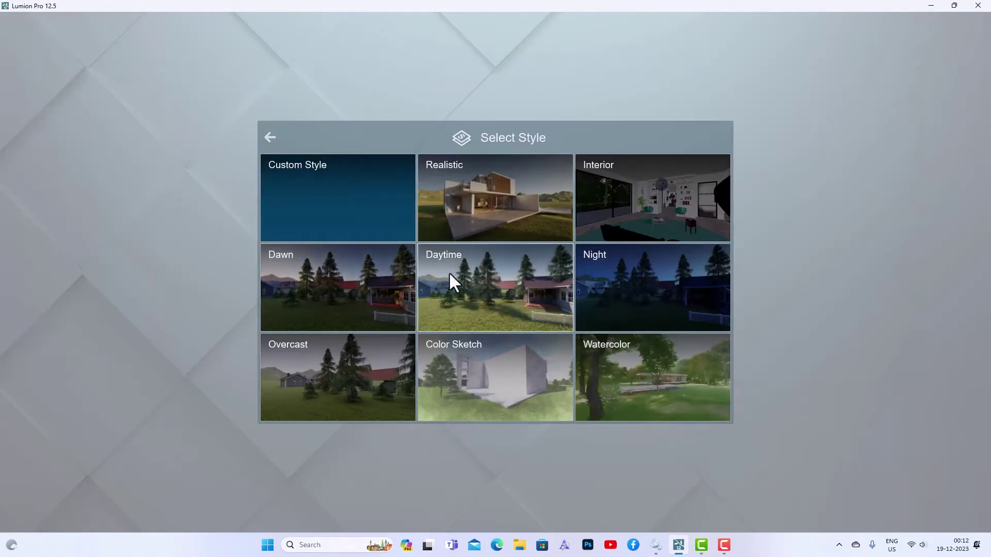
{"action": "left_click", "coordinate": [461, 198]}
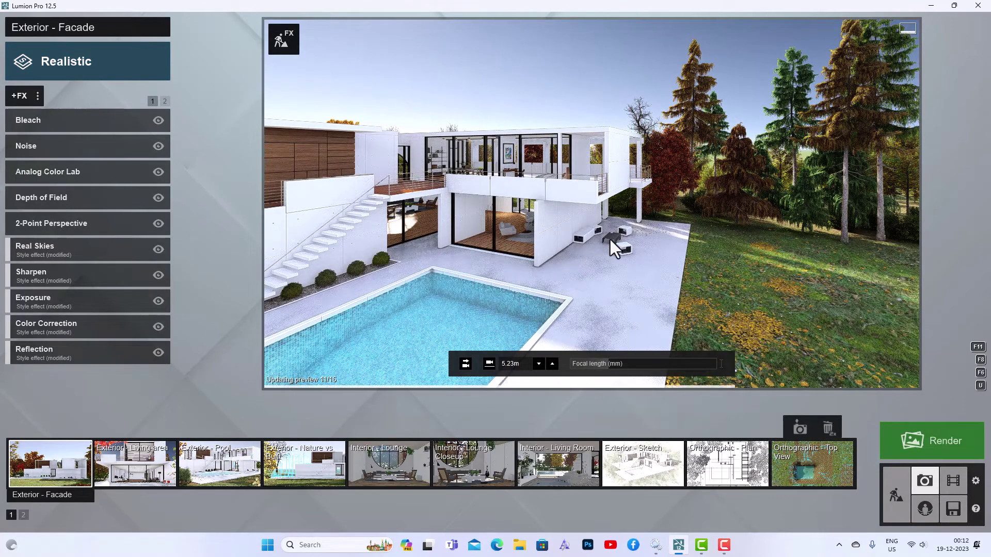
{"action": "left_click", "coordinate": [21, 96]}
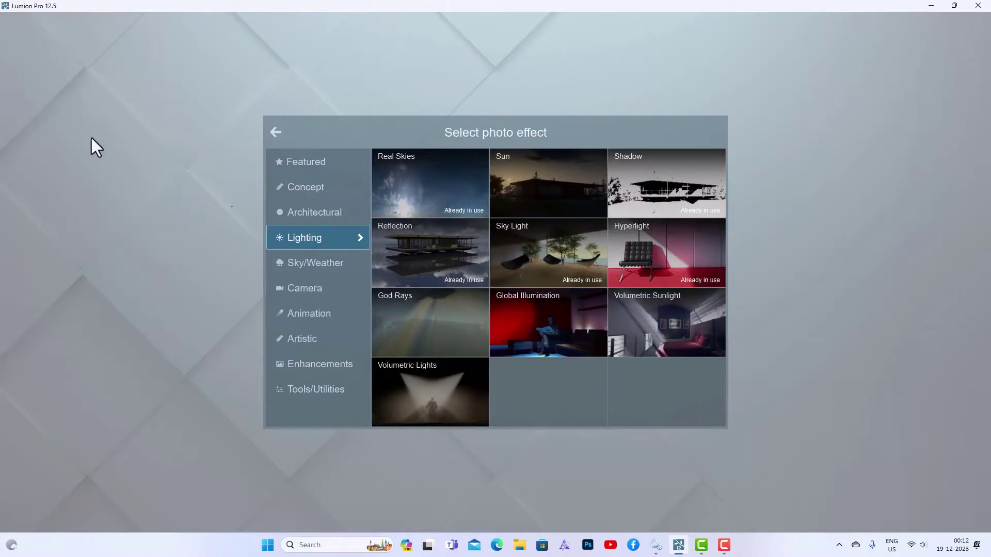
{"action": "left_click", "coordinate": [524, 314]}
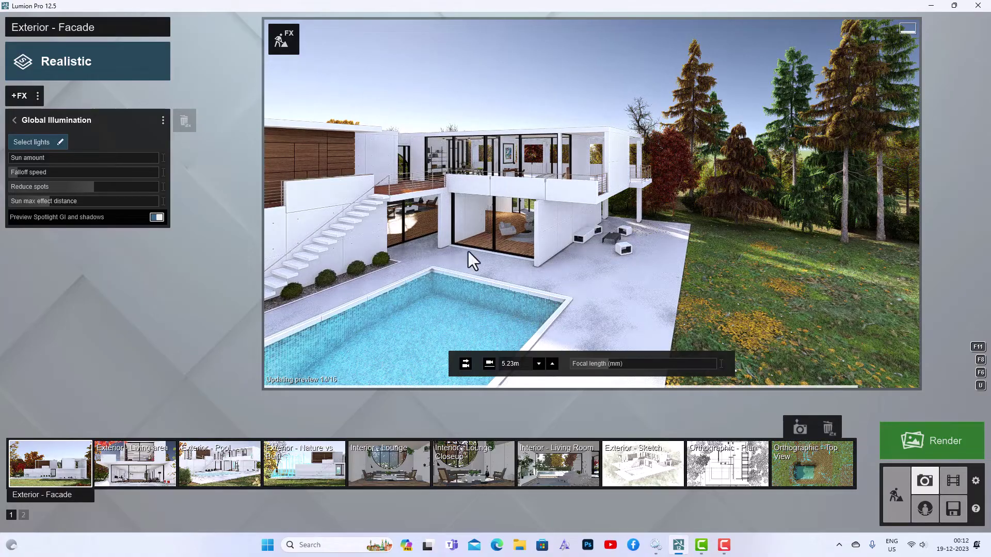
Set Global Illumination's sun amount and falloff speed to about a third of their ranges, and sun max effect distance to about 212.3 m.
{"action": "mouse_move", "coordinate": [28, 157]}
{"action": "left_click_drag", "start_coordinate": [27, 158], "coordinate": [73, 157]}
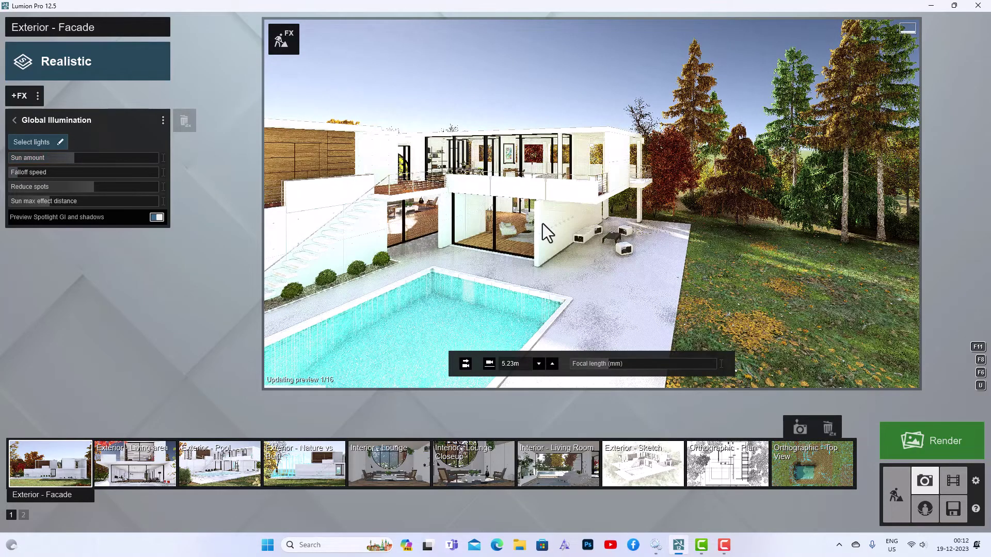
{"action": "left_click", "coordinate": [83, 157]}
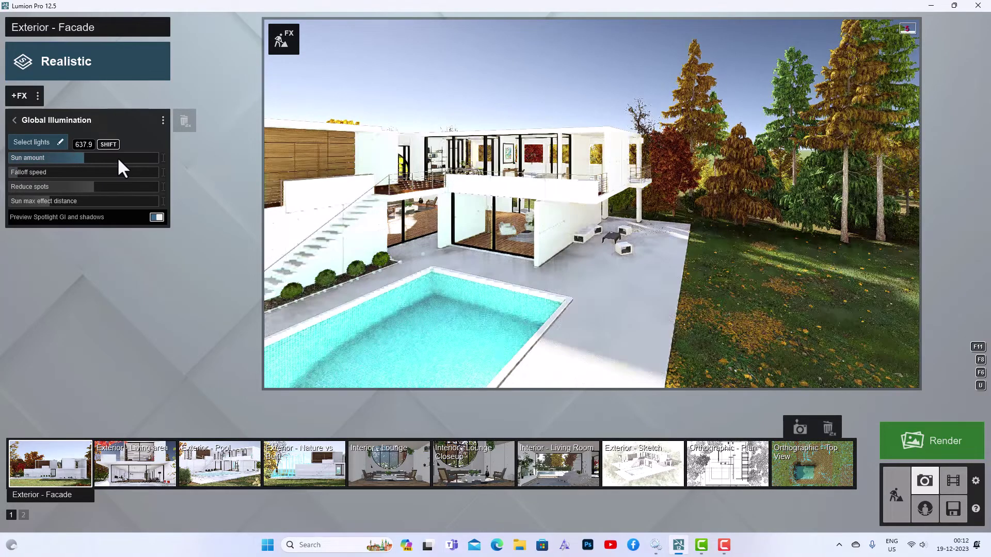
{"action": "left_click", "coordinate": [138, 157]}
{"action": "left_click_drag", "start_coordinate": [139, 157], "coordinate": [82, 203]}
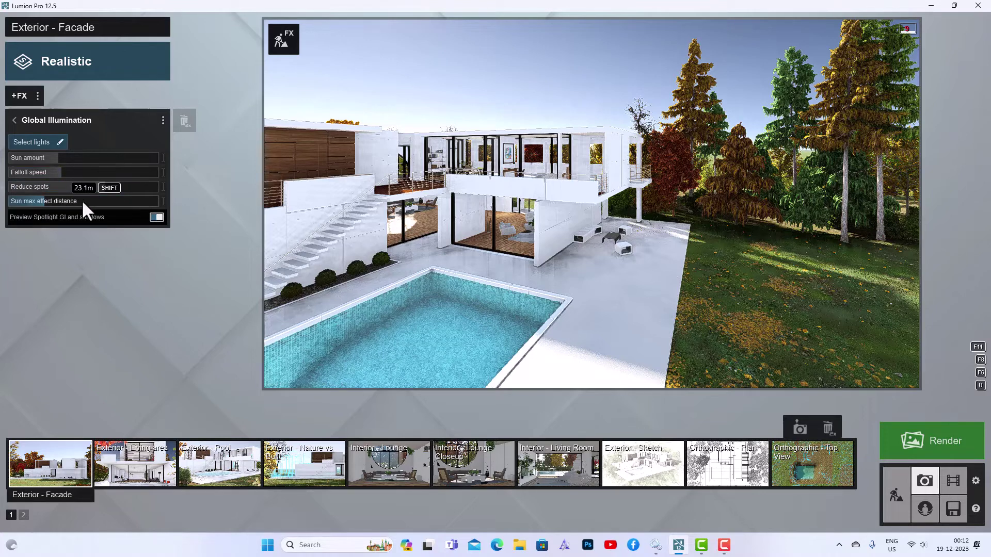
{"action": "left_click", "coordinate": [97, 201]}
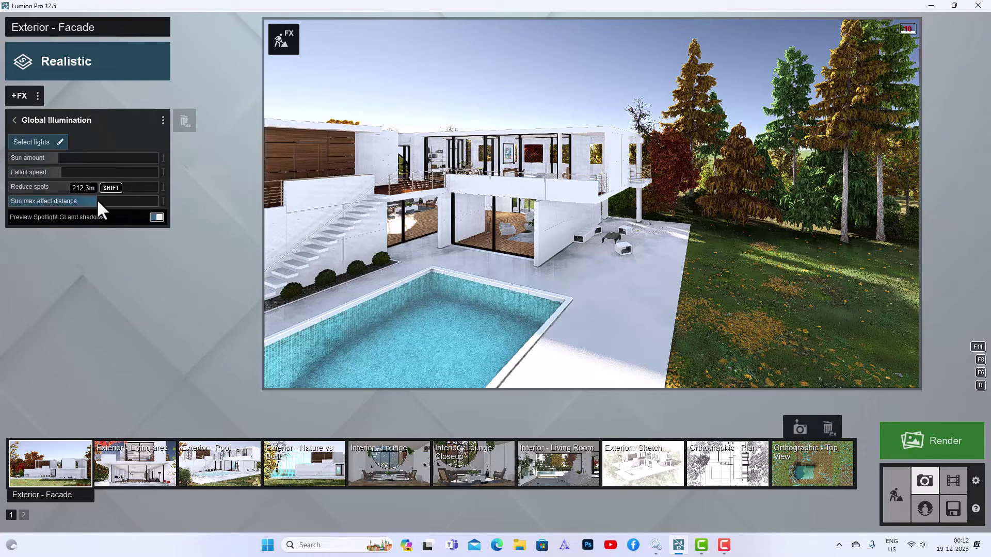